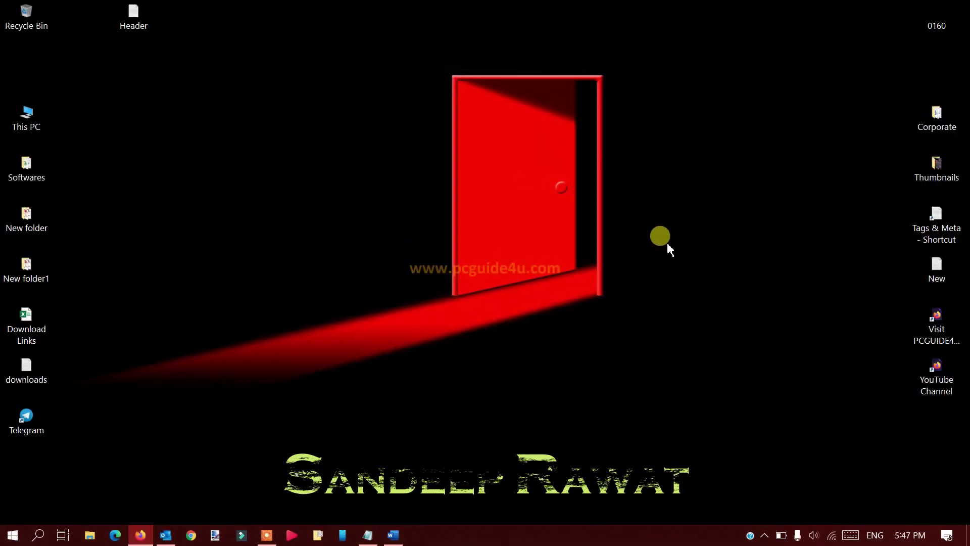
Restore the Word window, which shows the license warning banner, from the taskbar
click(936, 228)
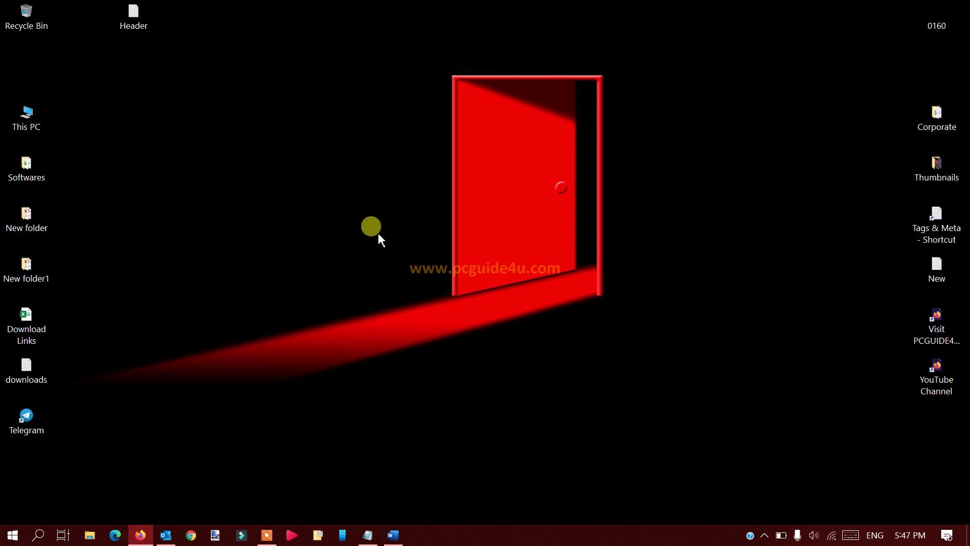
Switch between taskbar windows to bring the blank Document1 back to the front
click(393, 536)
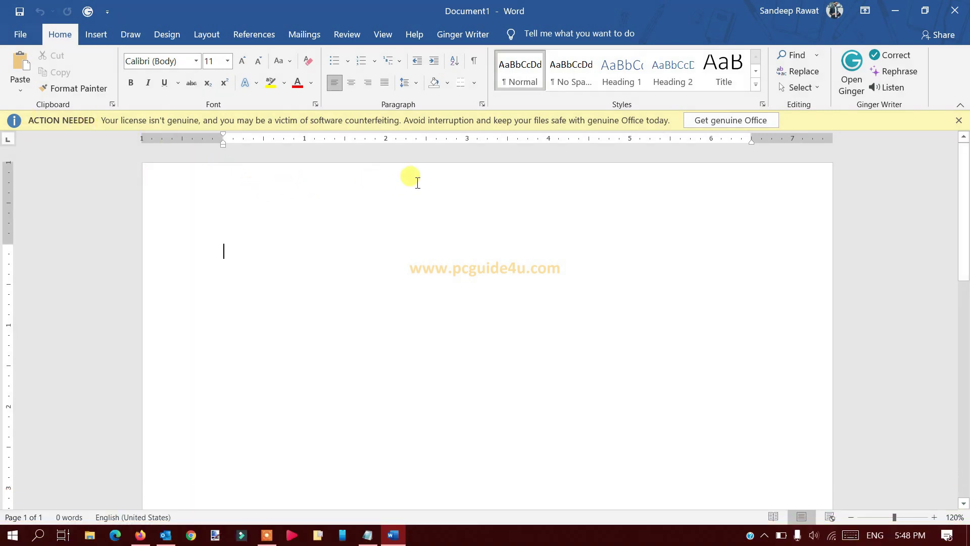
click(141, 535)
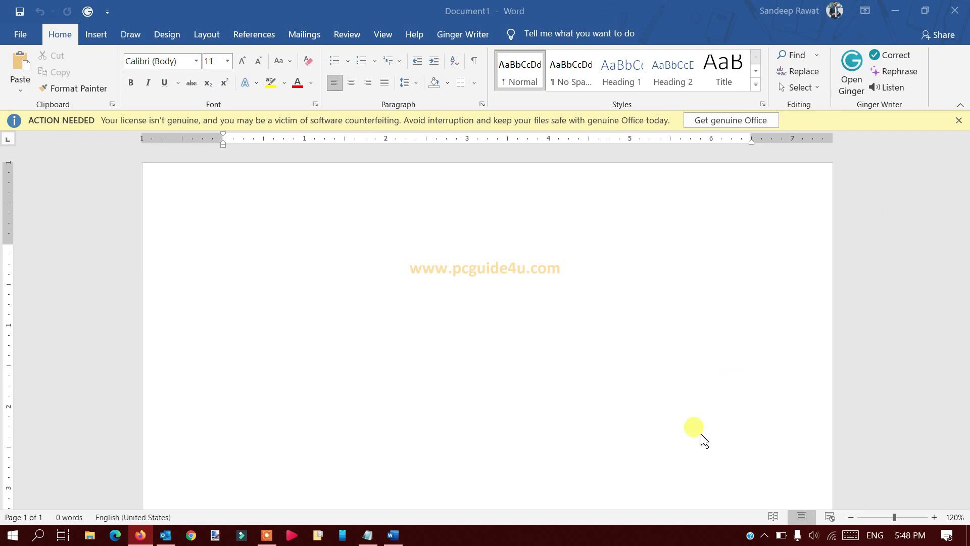
click(598, 251)
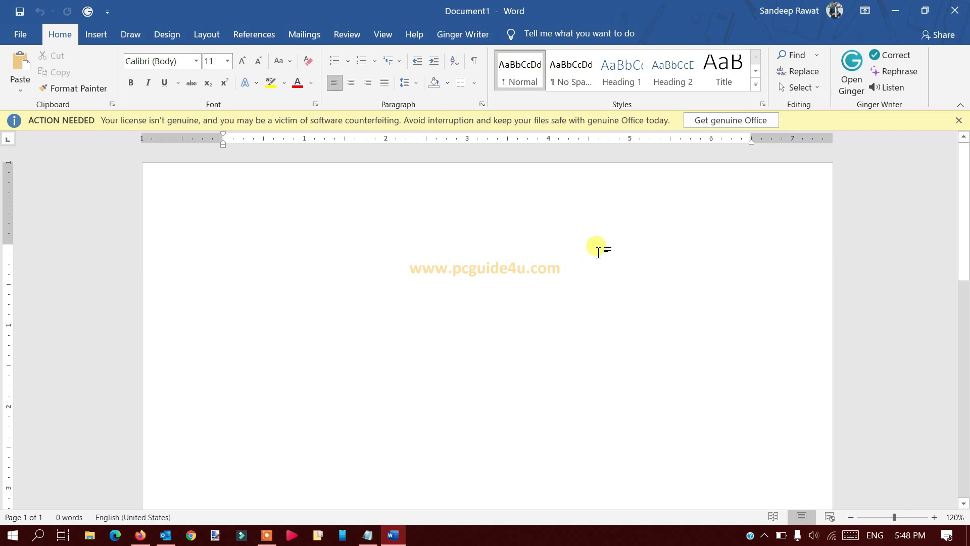
key(alt+Tab)
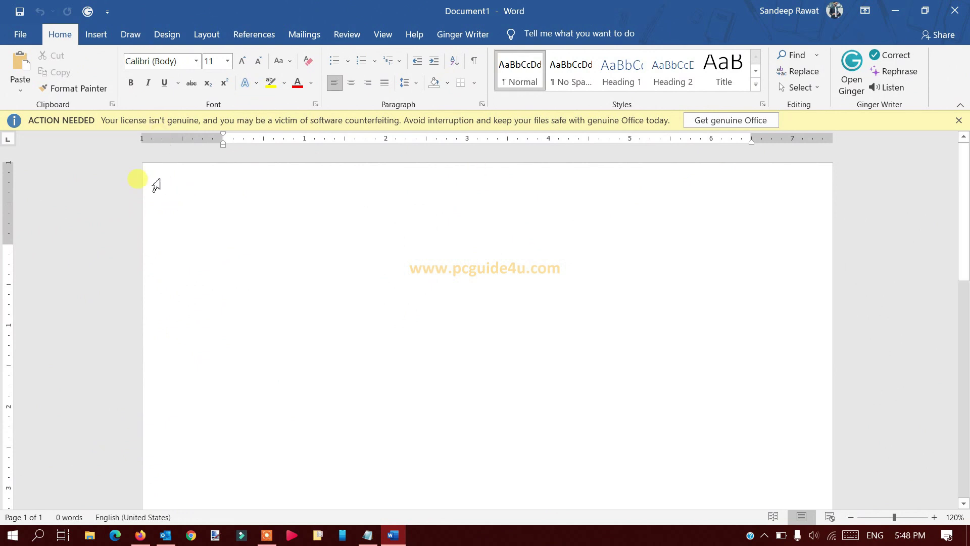
View the Account page showing the Office Professional Plus 2019 activation and version 2104
click(21, 33)
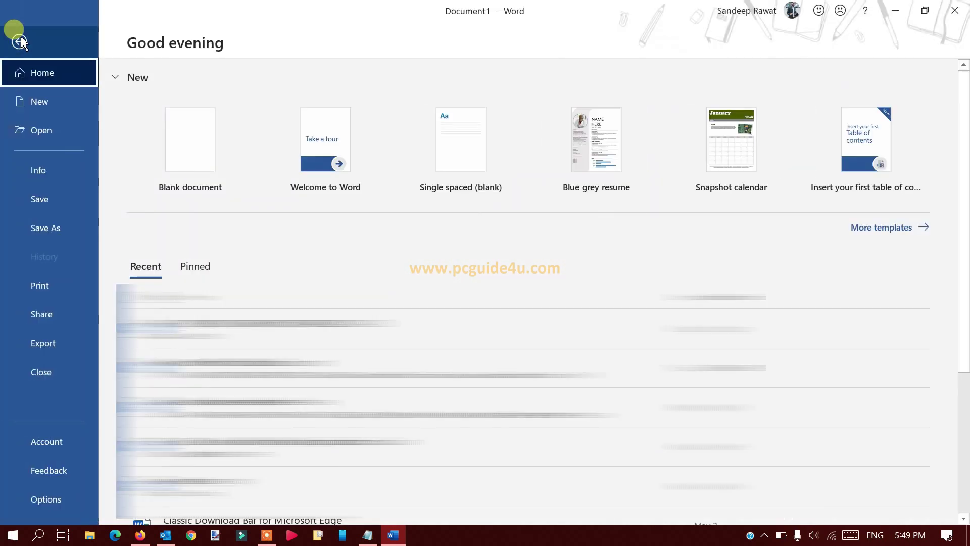
click(47, 442)
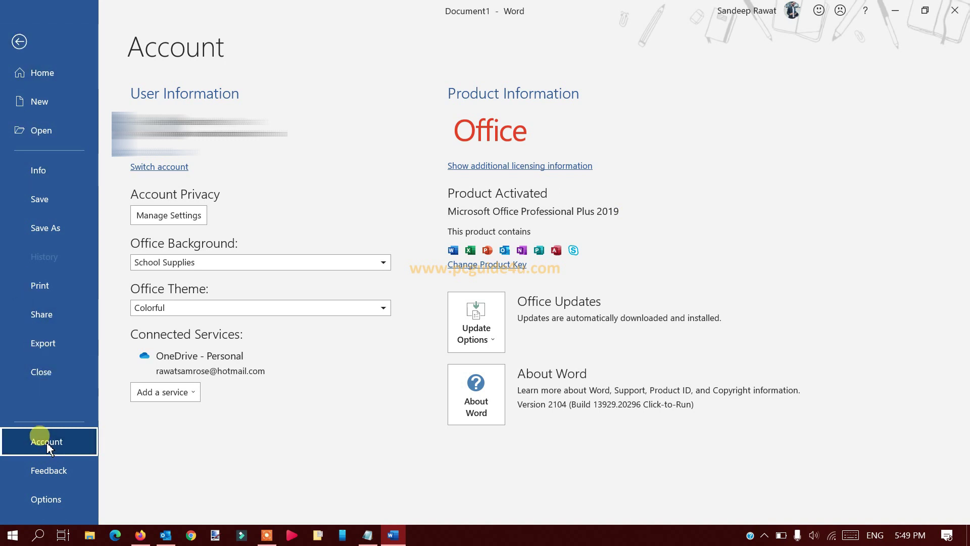
Open Word Options on the General category and nudge the window into place
click(55, 505)
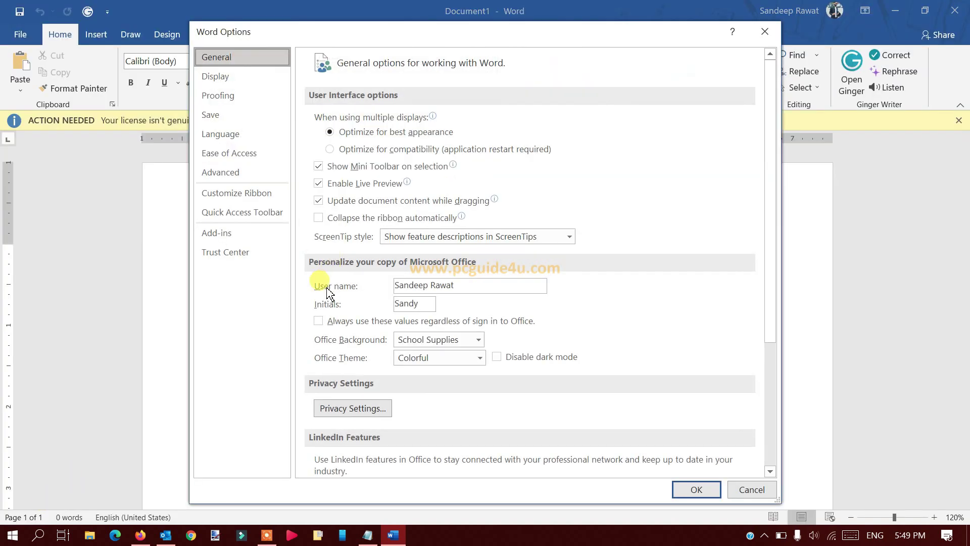
drag(329, 37, 324, 36)
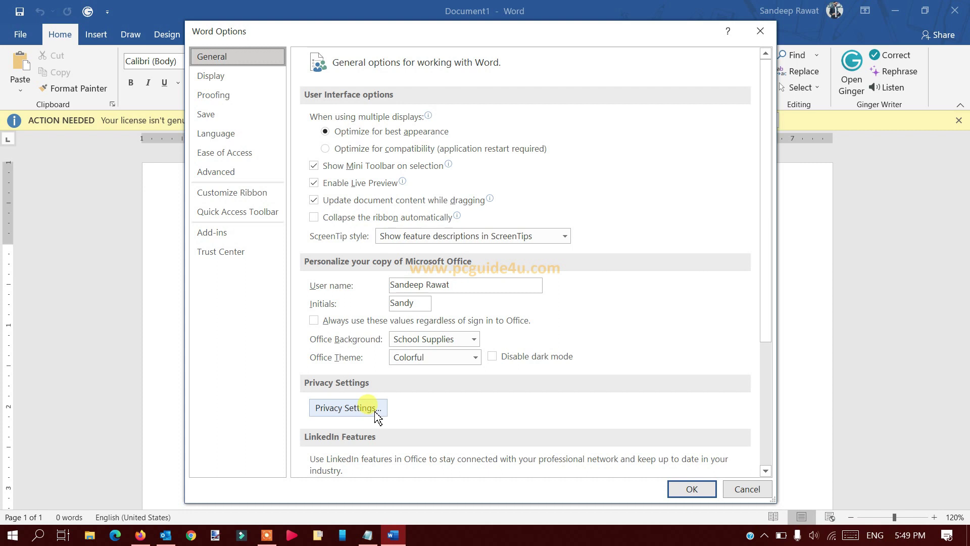
Uncheck Enable connected experiences in Privacy Settings, confirm, and acknowledge the restart notice
click(348, 408)
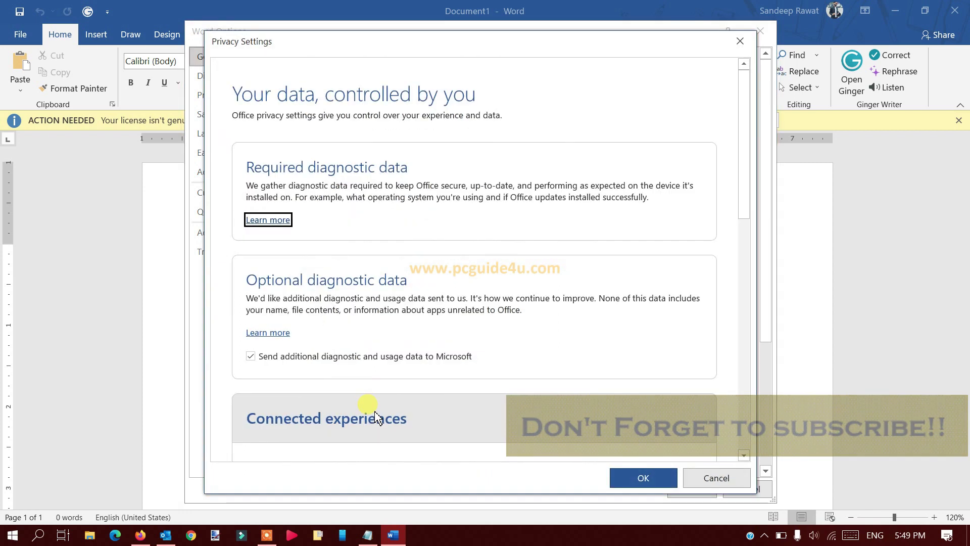
drag(471, 54, 477, 45)
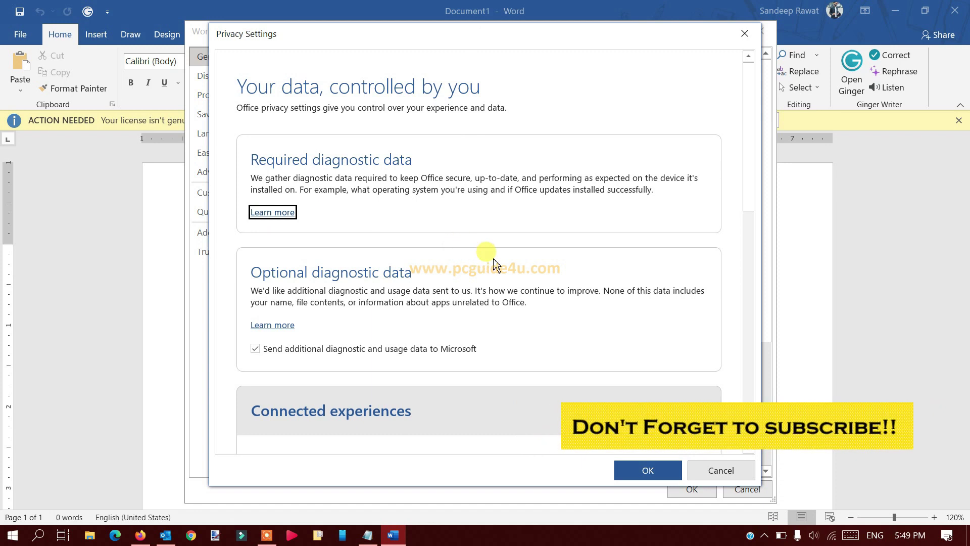
scroll(495, 262, down, 2)
scroll(494, 261, down, 2)
scroll(495, 262, down, 2)
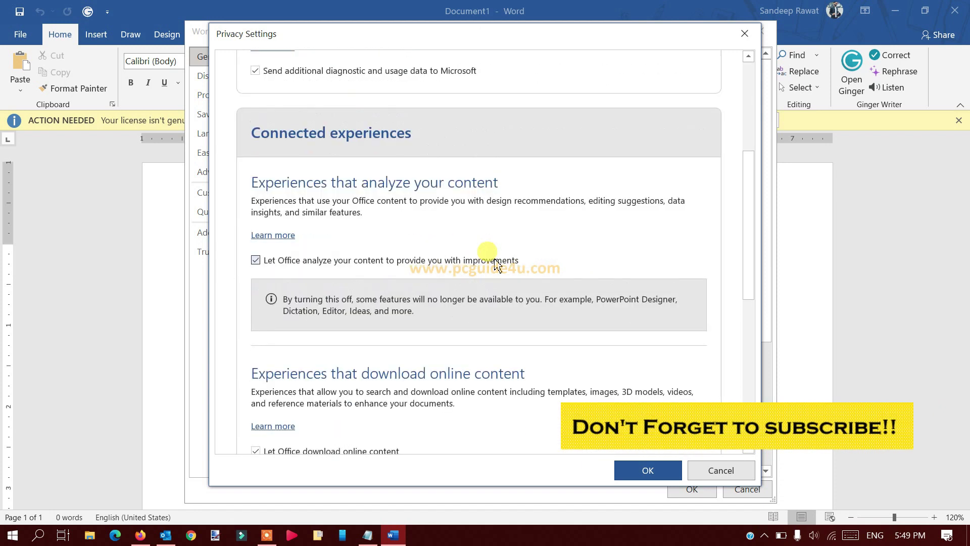
scroll(495, 261, down, 1)
scroll(497, 265, down, 3)
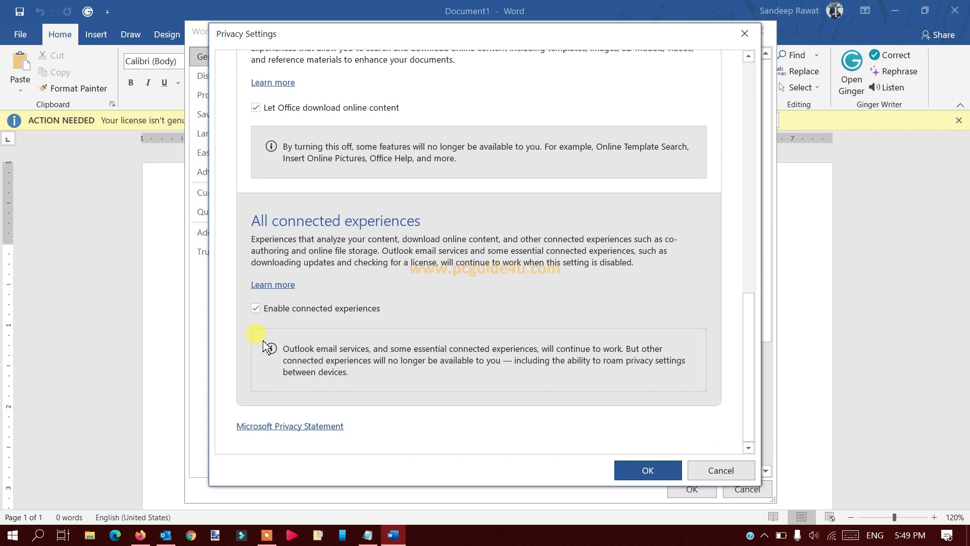
click(256, 308)
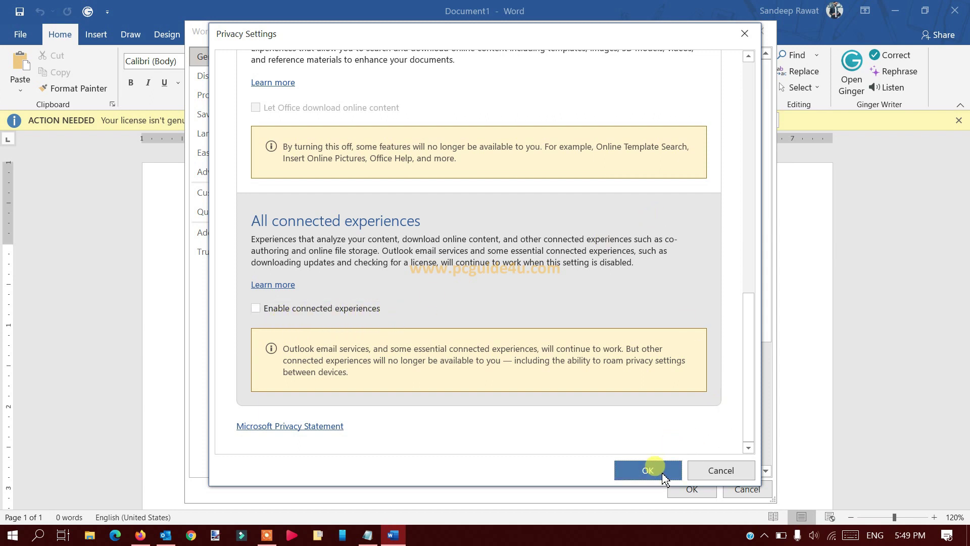
click(648, 470)
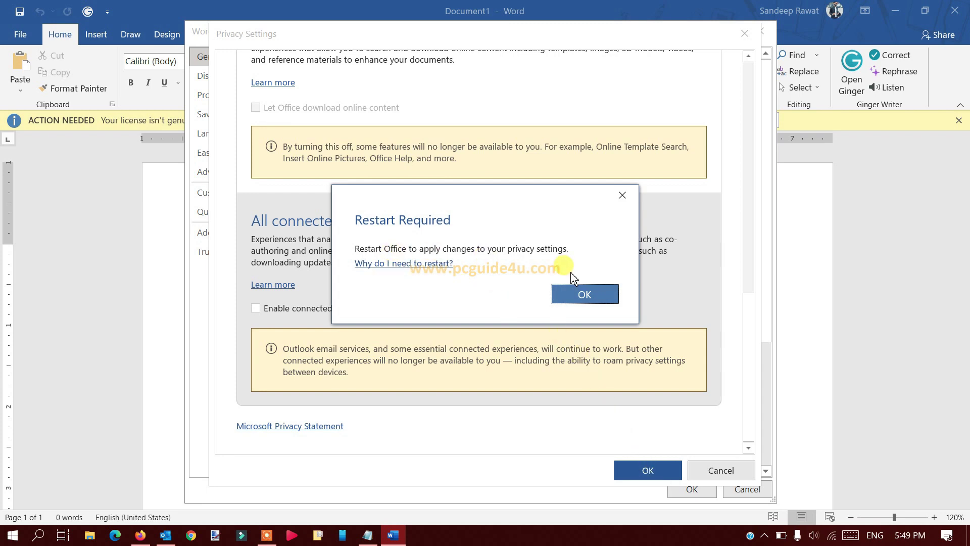
click(584, 294)
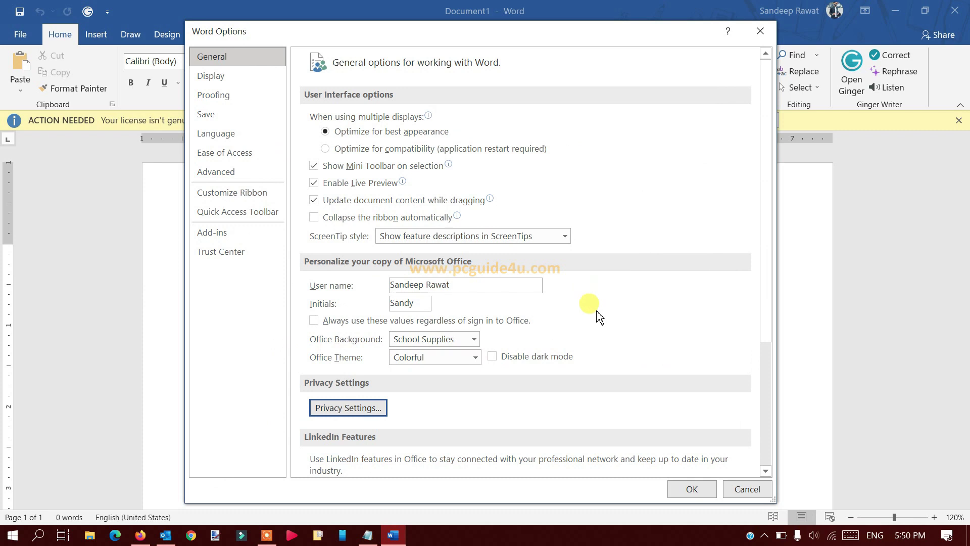
Save Word Options, close Word, refresh the desktop, and relaunch Word with winword
click(692, 489)
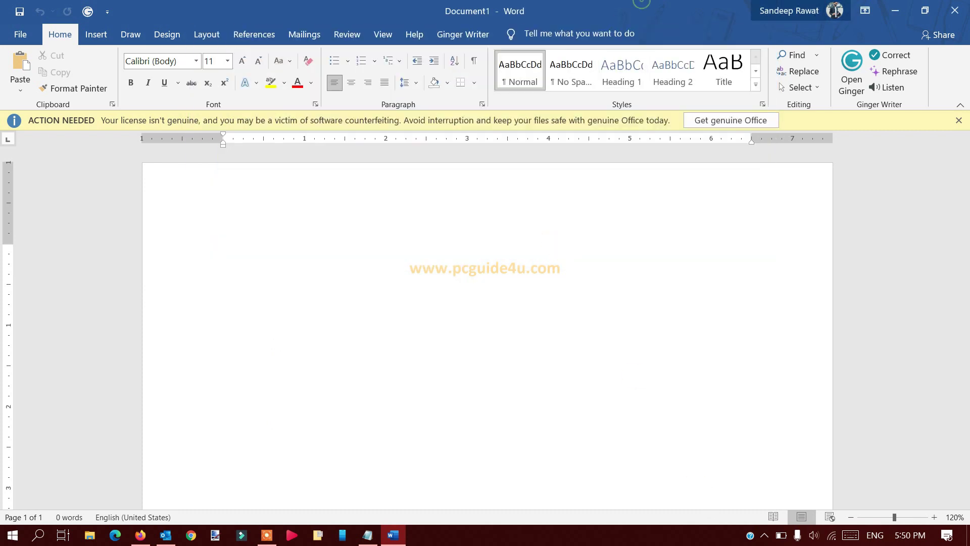
click(954, 11)
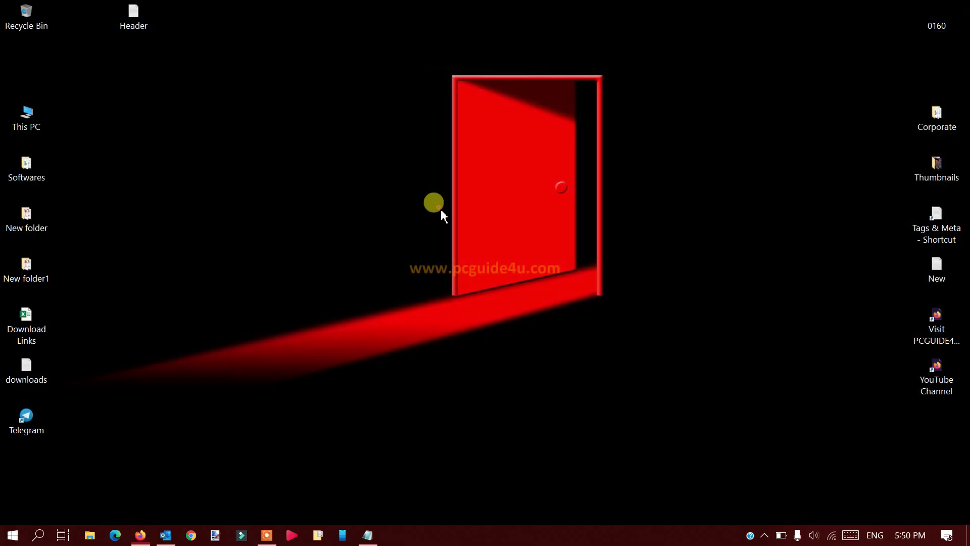
right_click(440, 209)
click(472, 253)
key(super+r)
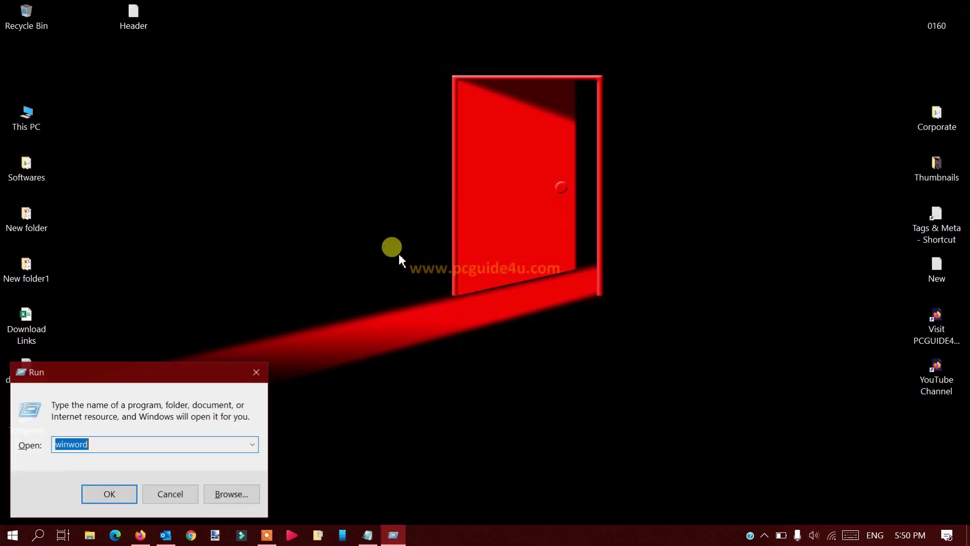
key(Return)
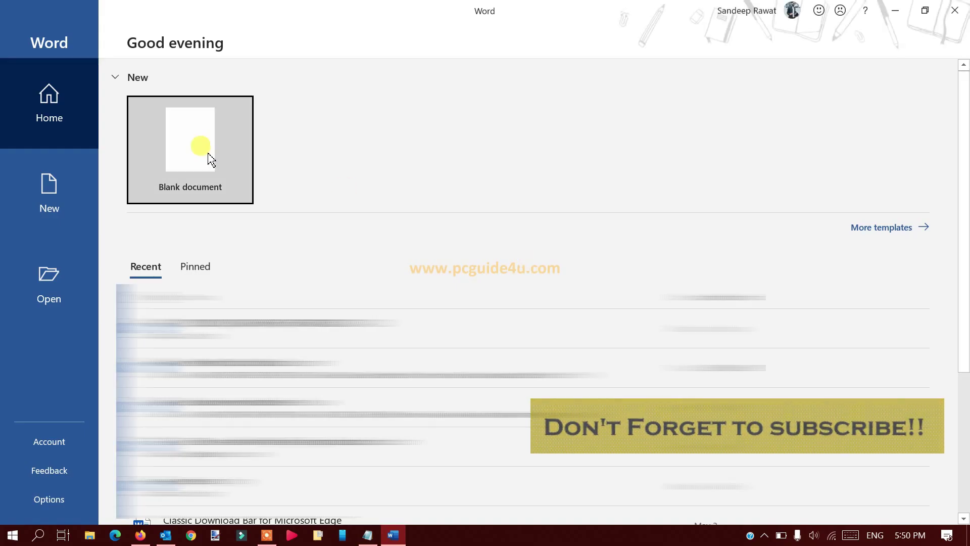
Create a blank document and browse the Insert, Design, Layout, Mailings and Review tabs, returning to Home
click(201, 155)
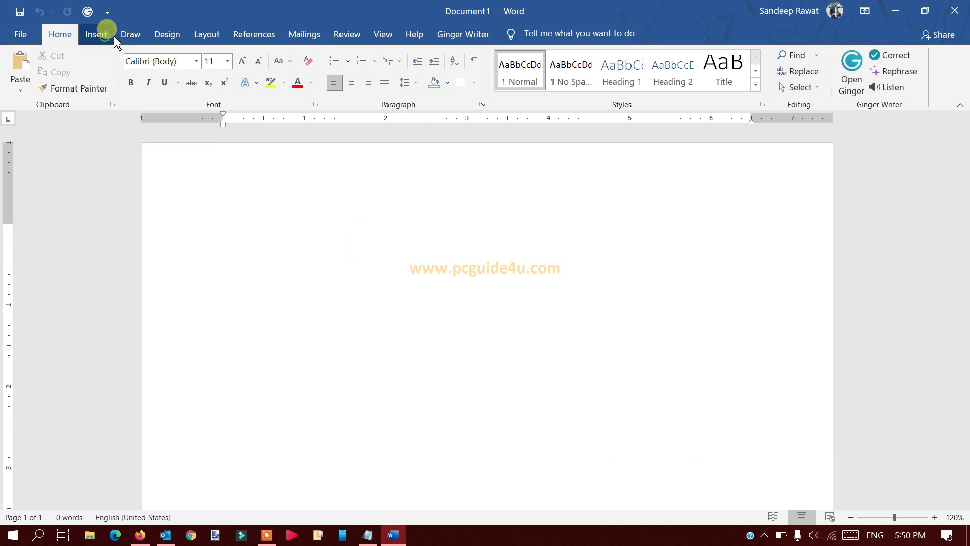
click(106, 34)
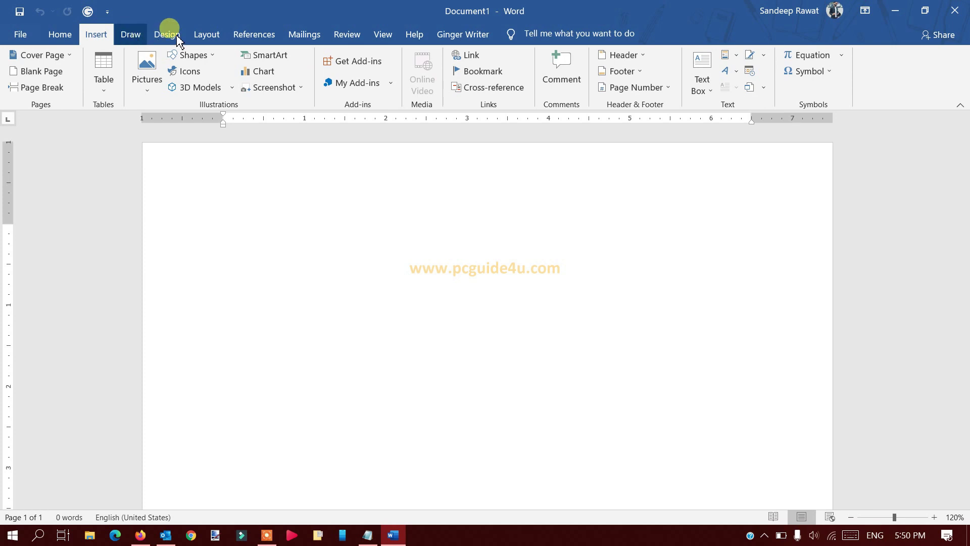
click(131, 34)
click(207, 35)
click(304, 34)
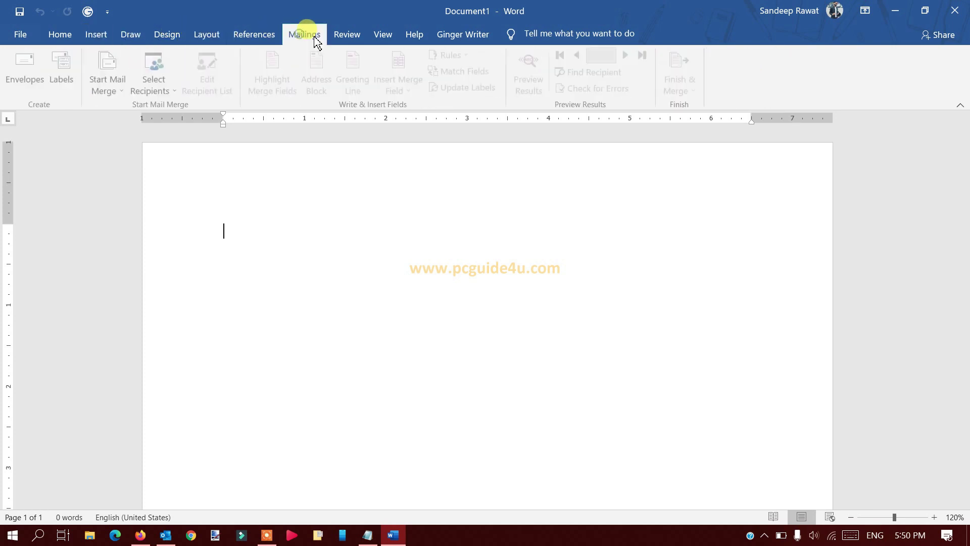
click(348, 35)
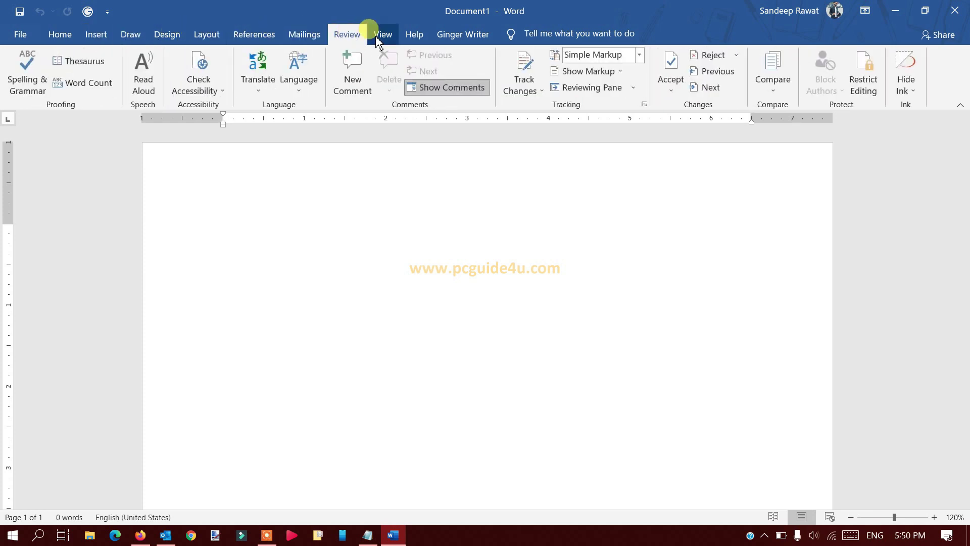
click(60, 34)
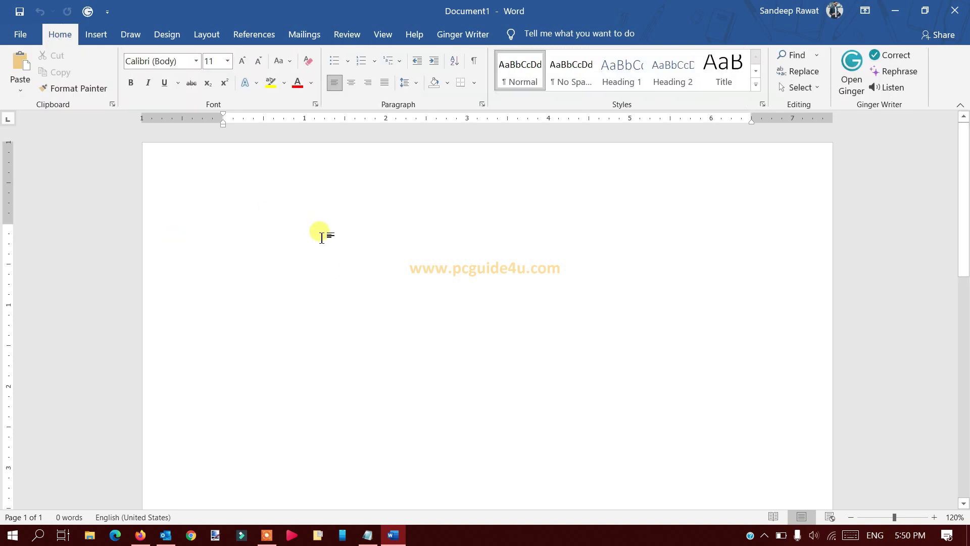